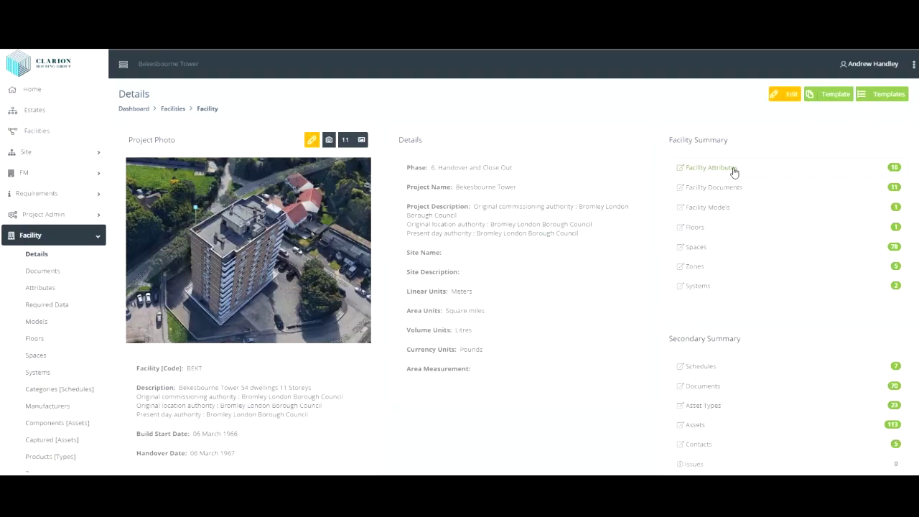
{"action": "key", "text": "Right"}
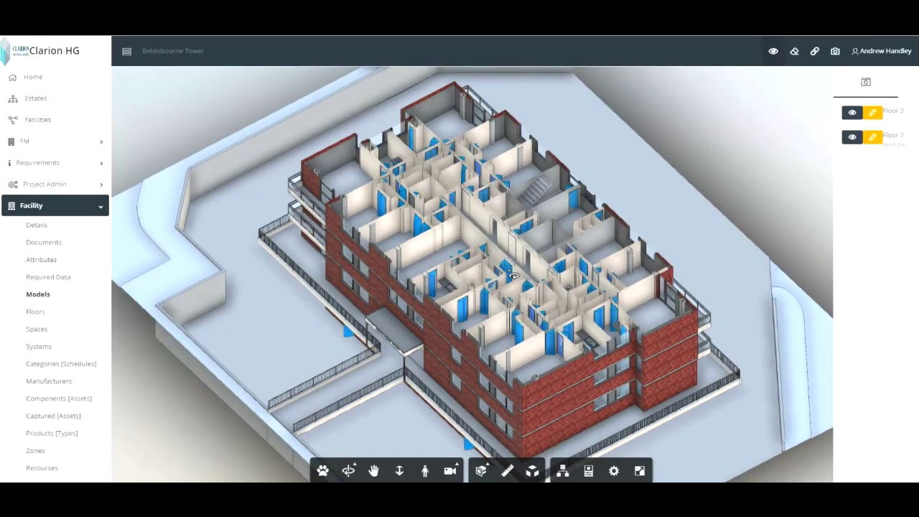
{"action": "key", "text": "Right"}
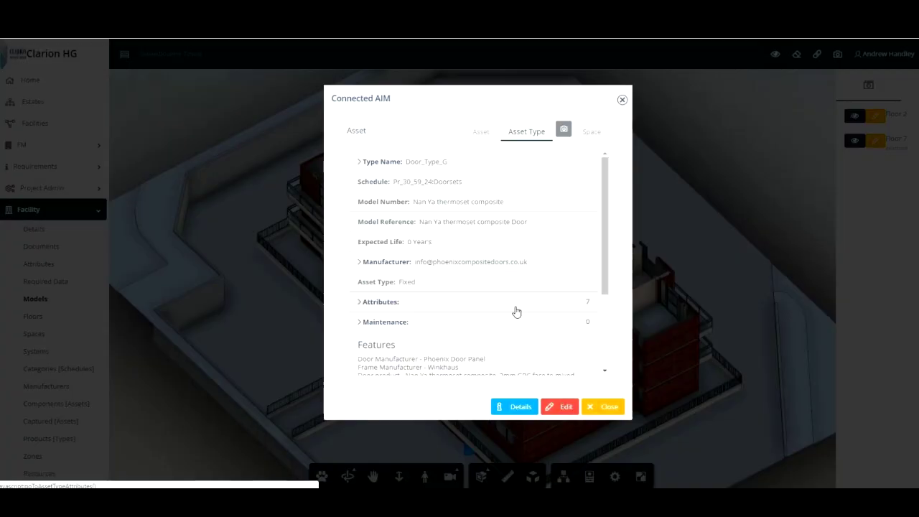
{"action": "key", "text": "Right"}
{"action": "key", "text": "Right"}
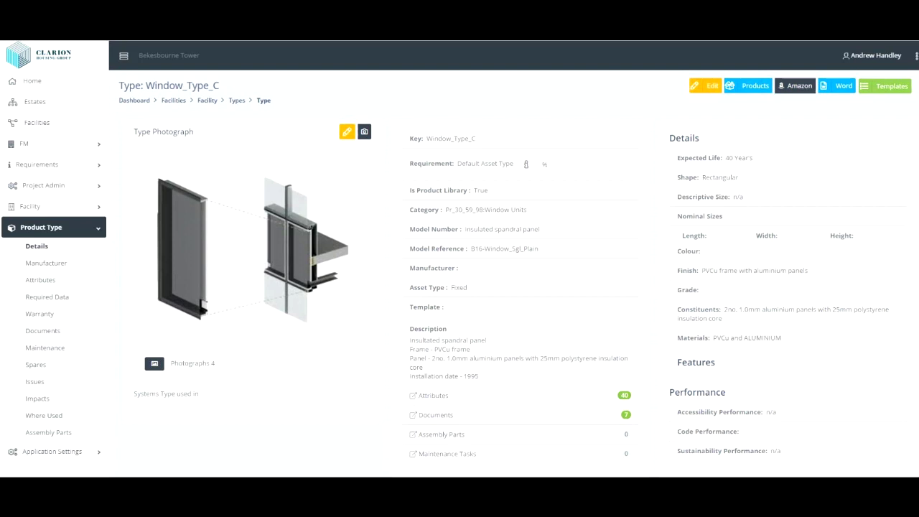
{"action": "key", "text": "Right"}
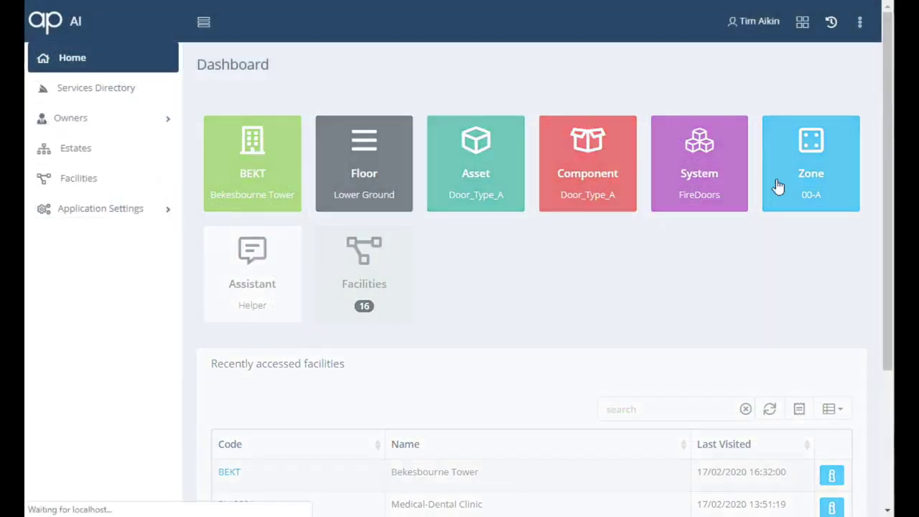
Step: Open the schedule of the FS-001 Fire Door Inspection survey for the Bekesbourne Tower facility
{"action": "scroll", "coordinate": [100, 311], "scroll_direction": "down", "scroll_amount": 3}
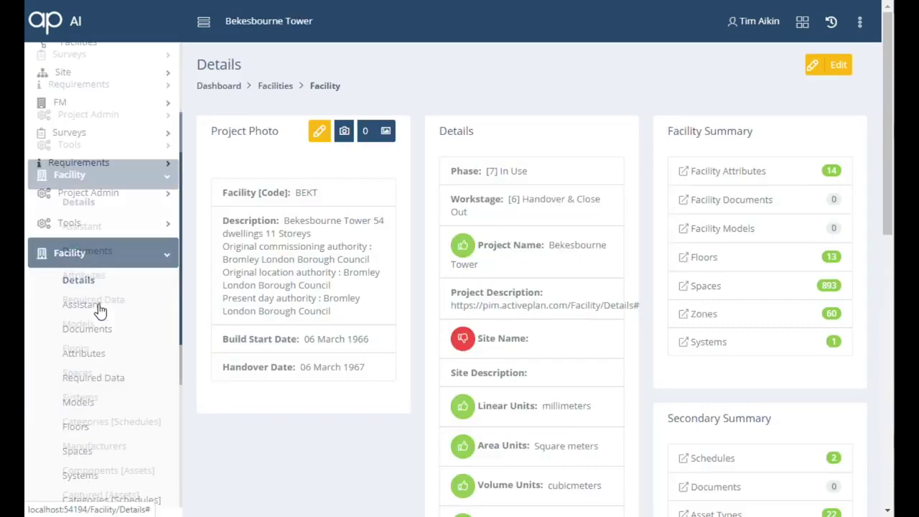
{"action": "scroll", "coordinate": [100, 310], "scroll_direction": "up", "scroll_amount": 2}
{"action": "scroll", "coordinate": [100, 310], "scroll_direction": "up", "scroll_amount": 3}
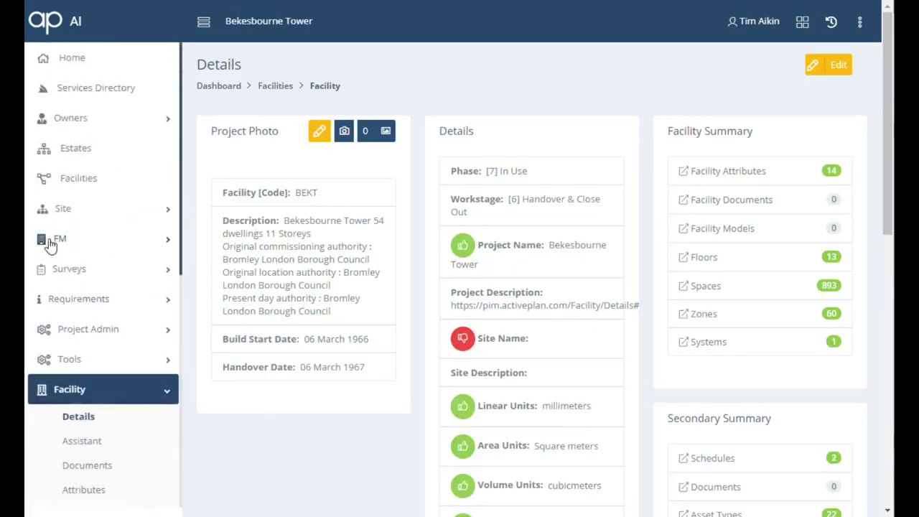
{"action": "left_click", "coordinate": [68, 270]}
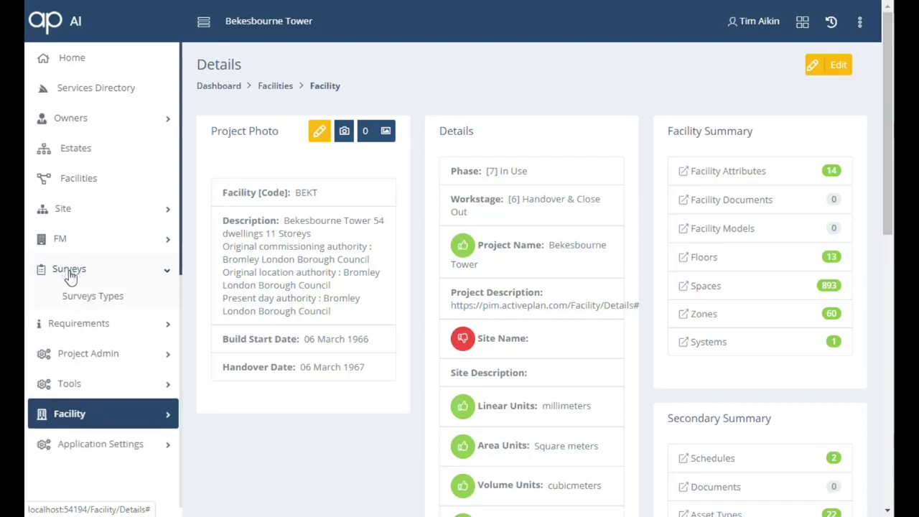
{"action": "left_click", "coordinate": [87, 299]}
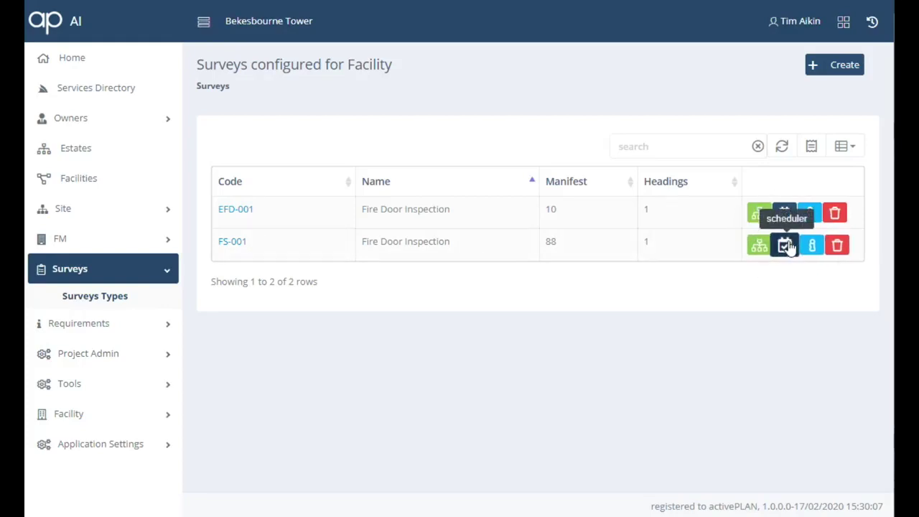
{"action": "left_click", "coordinate": [759, 244]}
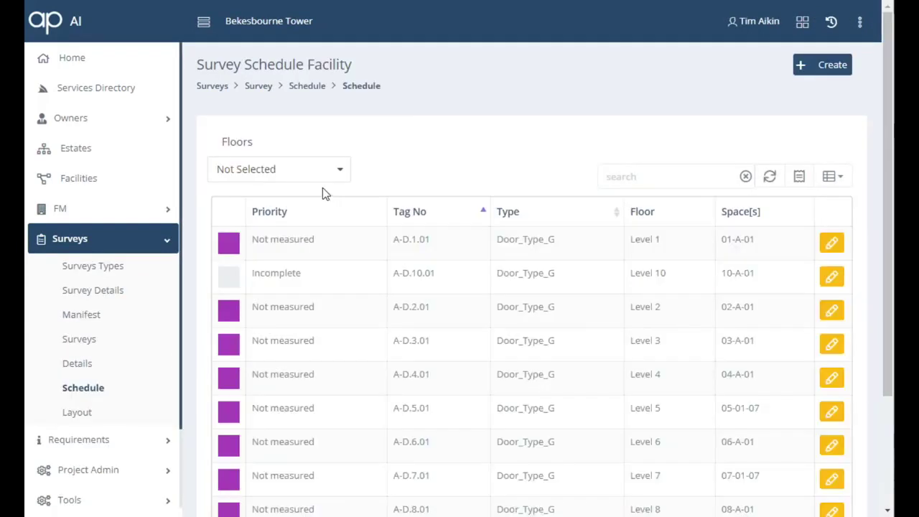
Step: Filter the survey schedule to the Lower Ground floor and review the survey checklist of door D.LG.01
{"action": "left_click", "coordinate": [312, 176]}
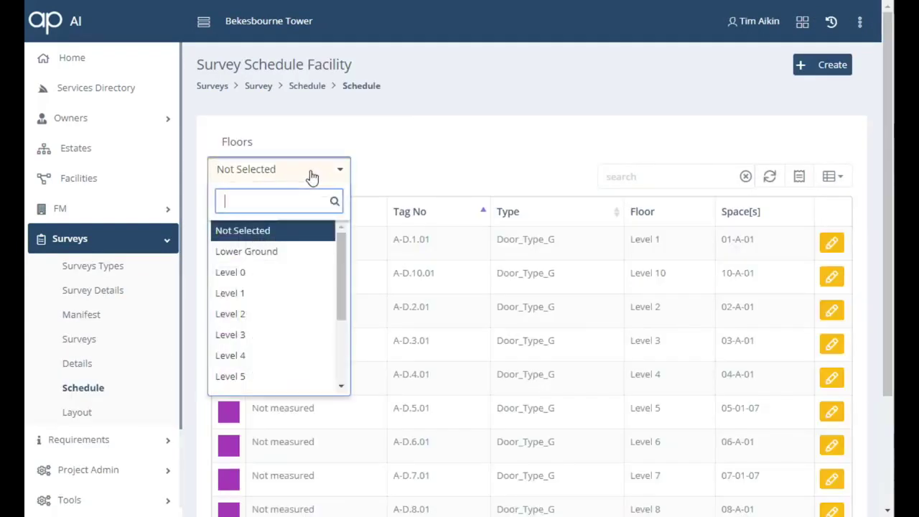
{"action": "left_click", "coordinate": [226, 253]}
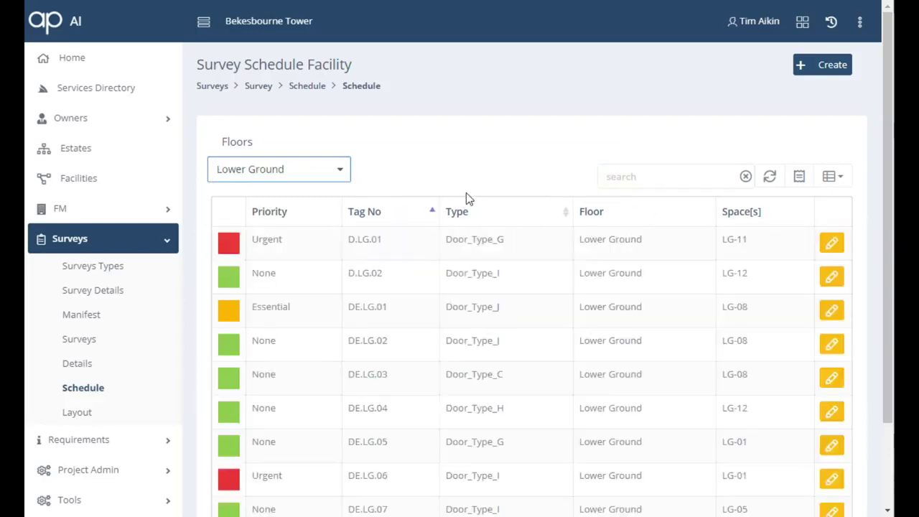
{"action": "scroll", "coordinate": [466, 193], "scroll_direction": "down", "scroll_amount": 3}
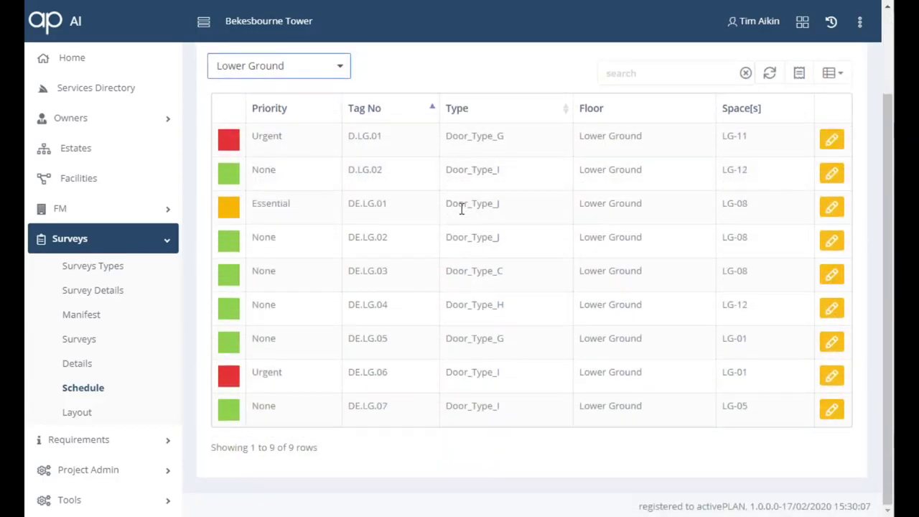
{"action": "scroll", "coordinate": [460, 208], "scroll_direction": "up", "scroll_amount": 3}
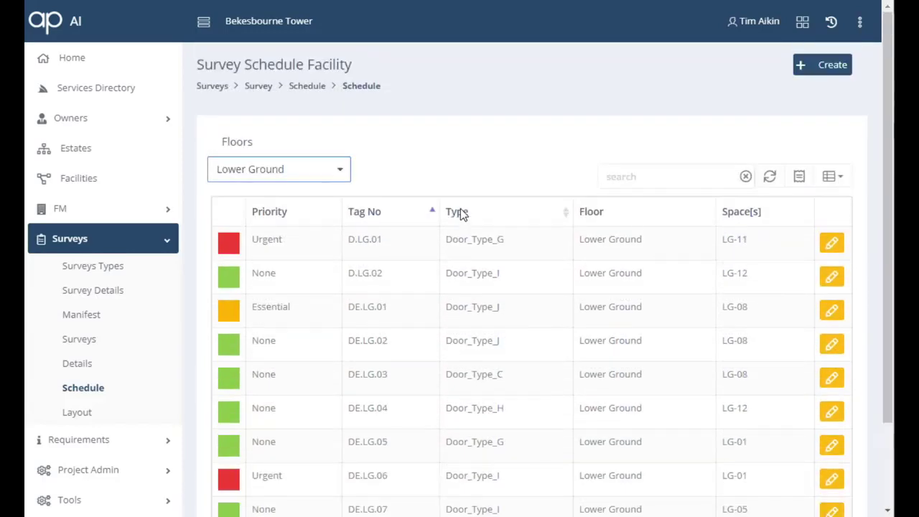
{"action": "left_click", "coordinate": [833, 244]}
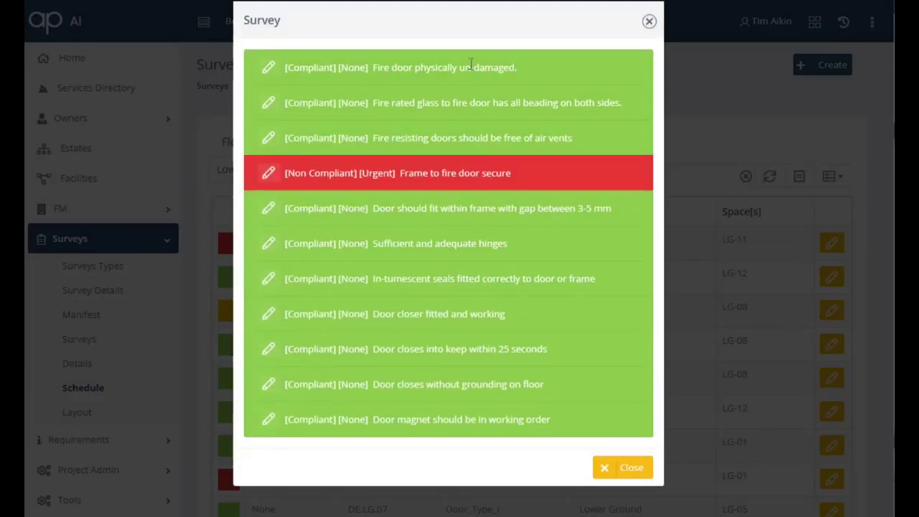
{"action": "left_click", "coordinate": [649, 25]}
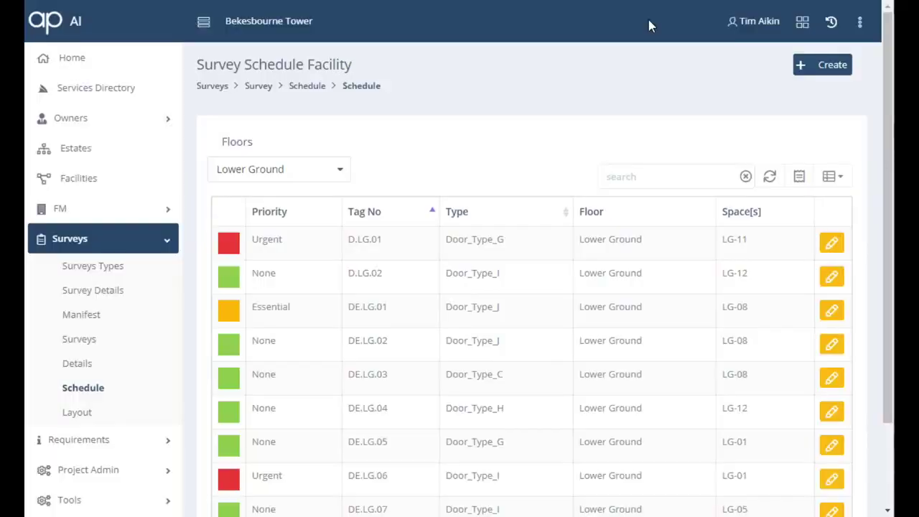
Step: Open the survey's floor layout and review the "Sufficient and adequate hinges" measure of the amber-marked door
{"action": "left_click", "coordinate": [77, 417]}
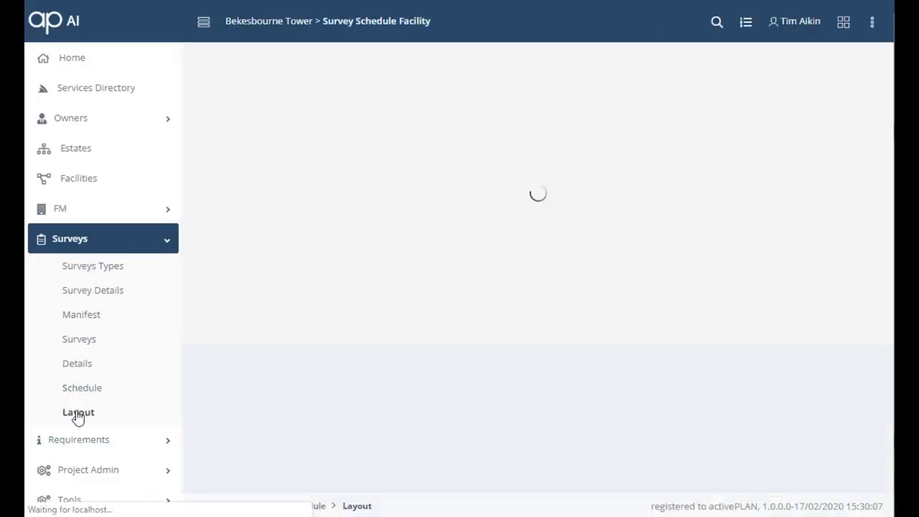
{"action": "scroll", "coordinate": [761, 316], "scroll_direction": "up", "scroll_amount": 2}
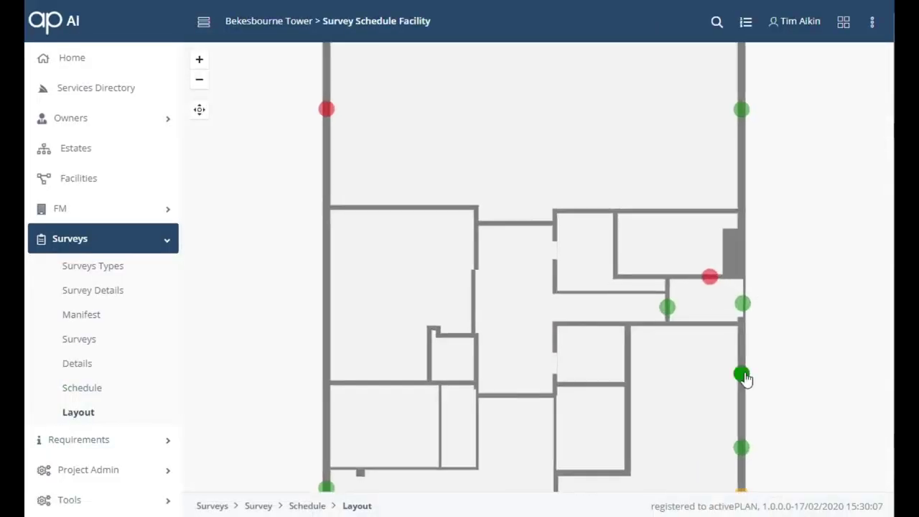
{"action": "scroll", "coordinate": [747, 377], "scroll_direction": "down", "scroll_amount": 3}
{"action": "scroll", "coordinate": [747, 459], "scroll_direction": "up", "scroll_amount": 3}
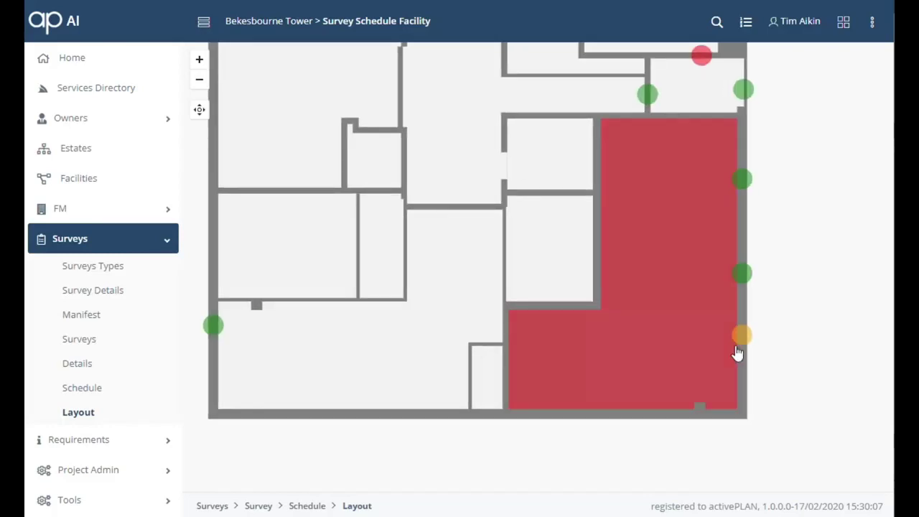
{"action": "left_click", "coordinate": [740, 336]}
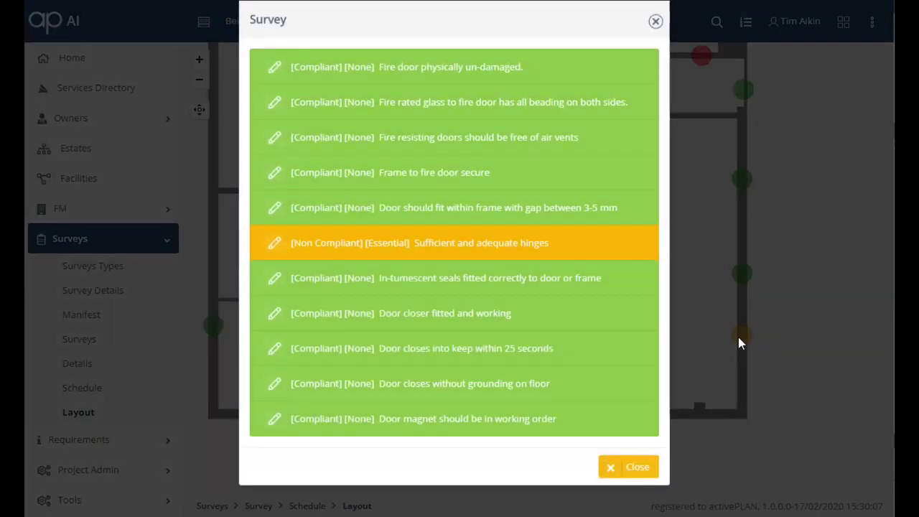
{"action": "left_click", "coordinate": [274, 247]}
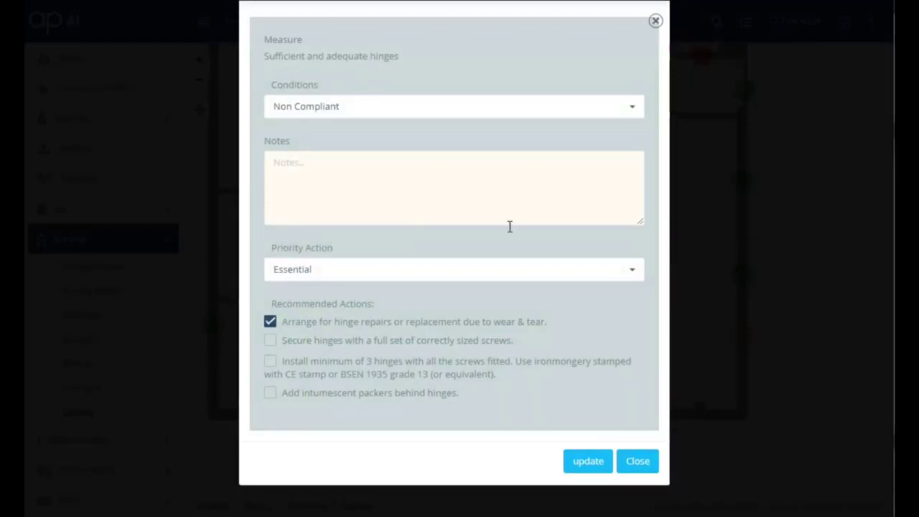
{"action": "left_click", "coordinate": [637, 466]}
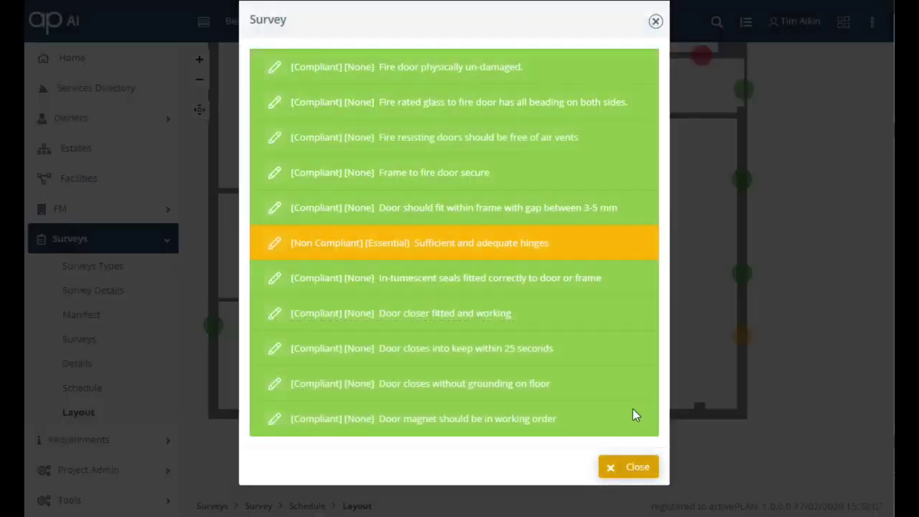
{"action": "left_click", "coordinate": [656, 22]}
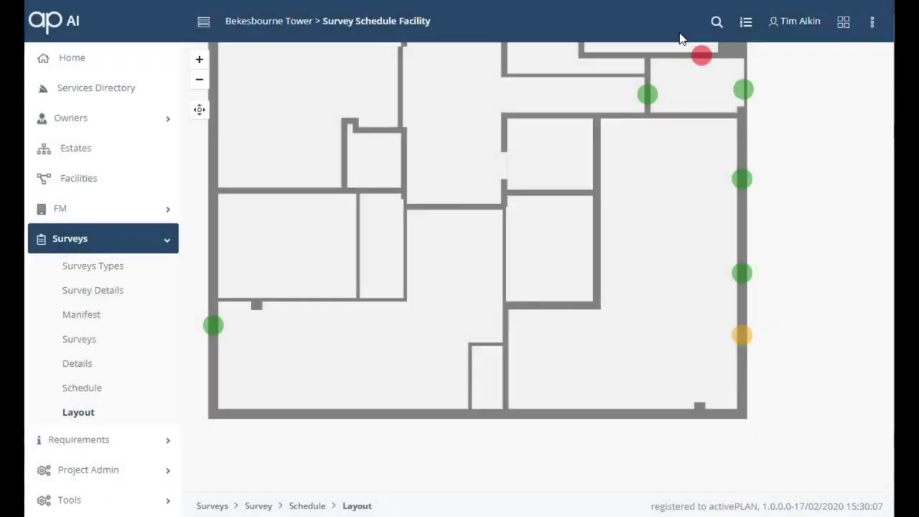
Step: Switch the survey layout to Level 0 and then to Level 1
{"action": "left_click", "coordinate": [746, 23]}
{"action": "left_click", "coordinate": [595, 147]}
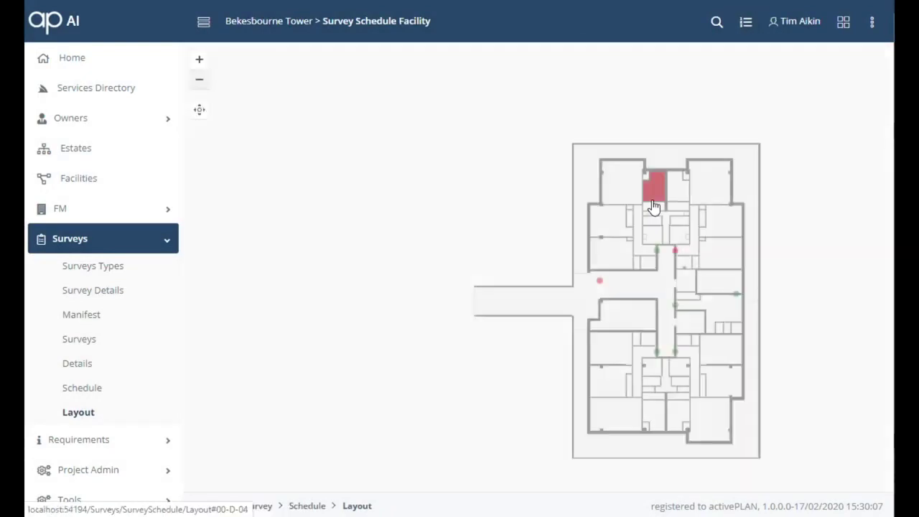
{"action": "left_click", "coordinate": [747, 24]}
{"action": "left_click", "coordinate": [624, 181]}
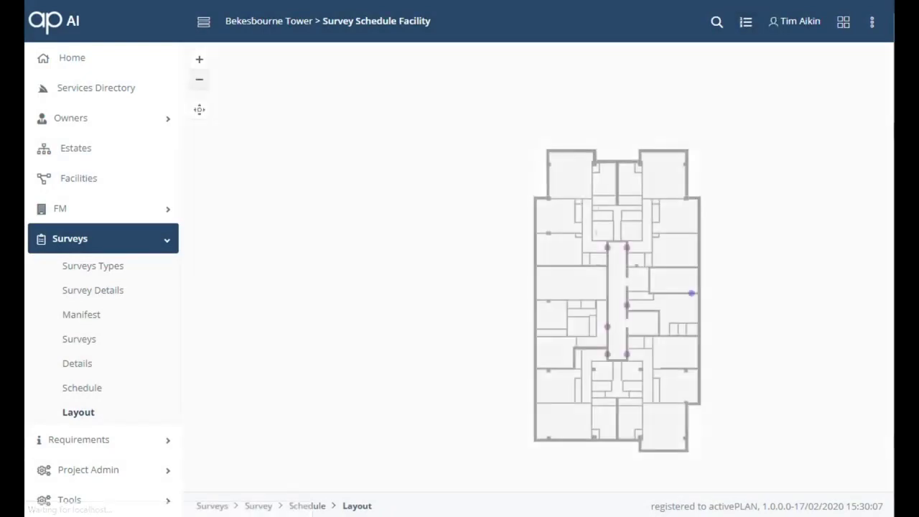
Step: Review the survey checklist of the blue-marked door on the Level 1 layout
{"action": "scroll", "coordinate": [790, 287], "scroll_direction": "up", "scroll_amount": 3}
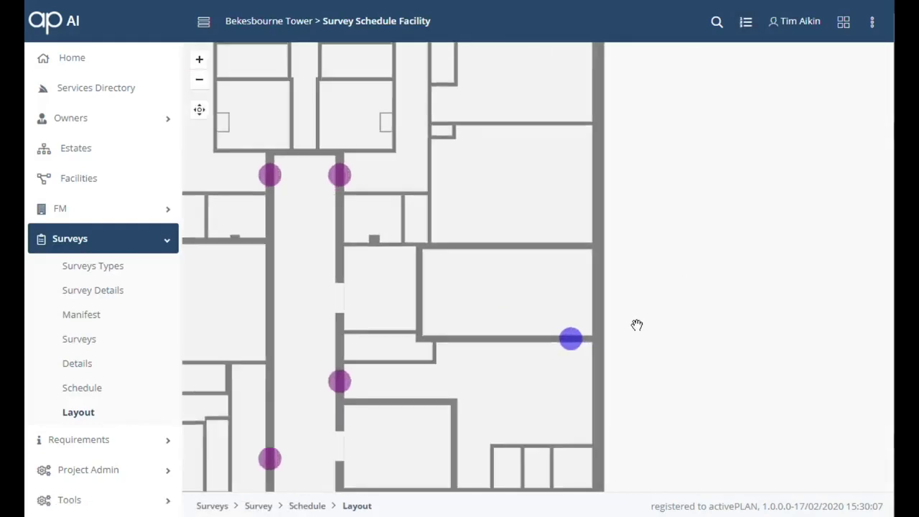
{"action": "left_click", "coordinate": [571, 339]}
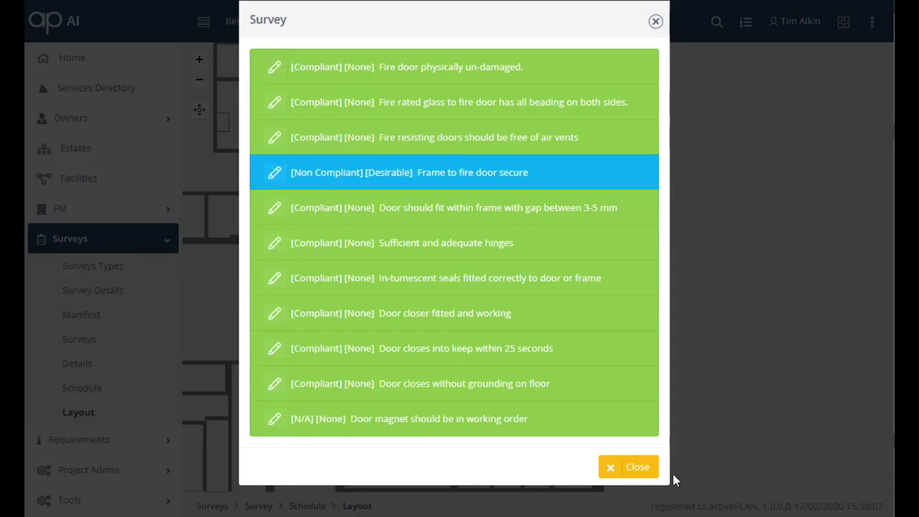
{"action": "left_click", "coordinate": [646, 470]}
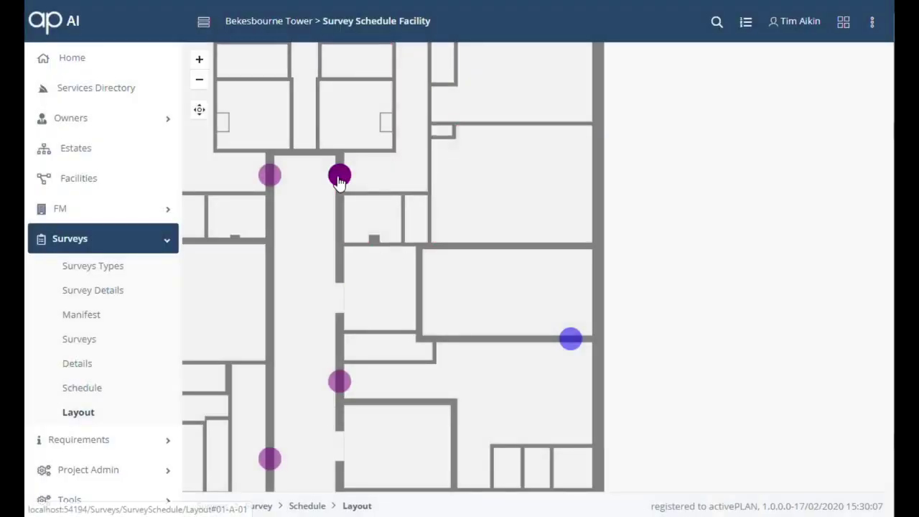
Step: Record "Fire door physically un-damaged" as Compliant with priority None for the upper-right purple-marked door of the Level 1 corridor
{"action": "left_click", "coordinate": [338, 175]}
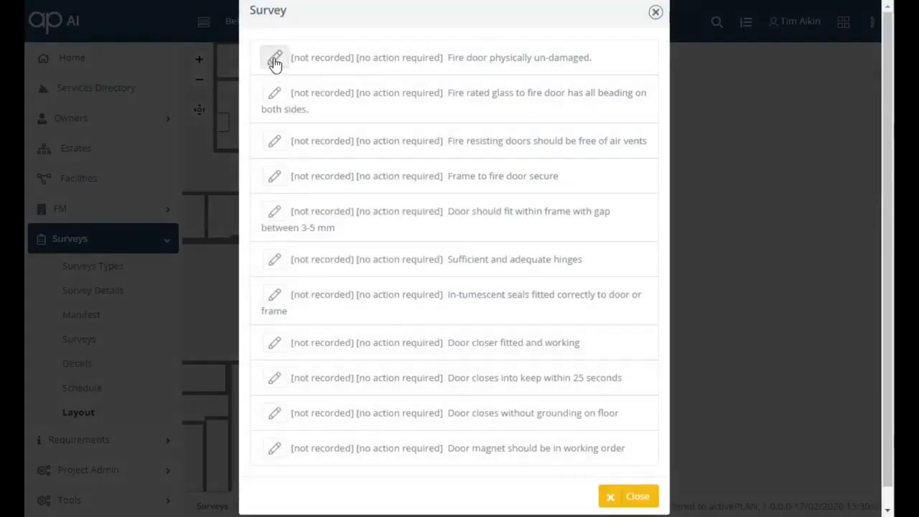
{"action": "left_click", "coordinate": [275, 59]}
{"action": "left_click", "coordinate": [583, 436]}
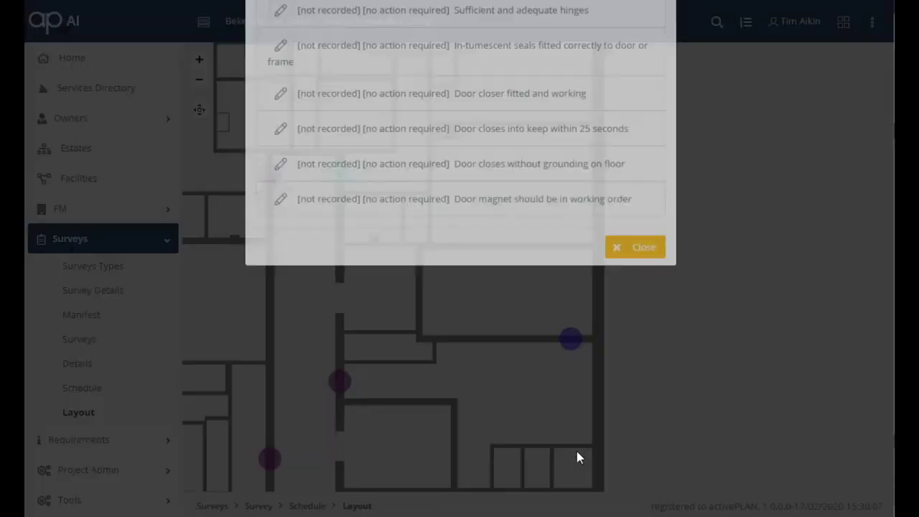
{"action": "left_click", "coordinate": [646, 497]}
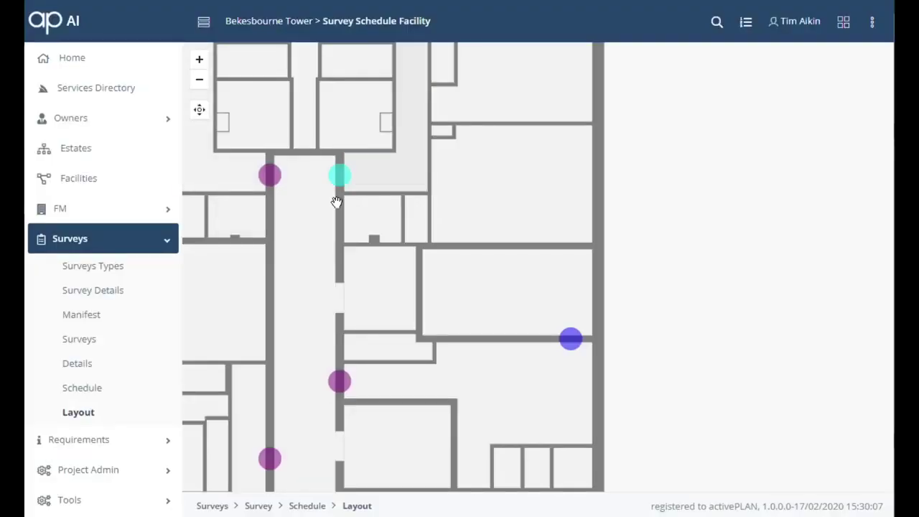
Step: Record the same door's fire-rated glass beading and air vent measures as Compliant with priority None
{"action": "left_click", "coordinate": [339, 175]}
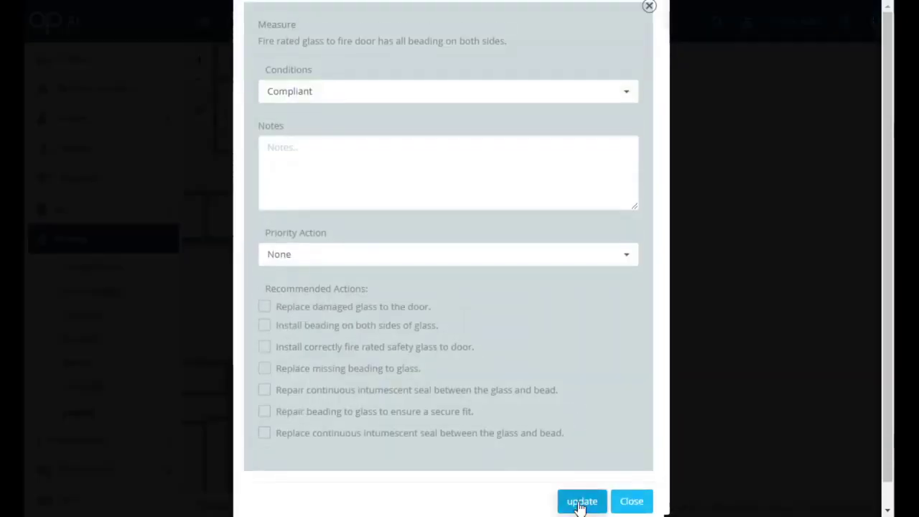
{"action": "left_click", "coordinate": [581, 503]}
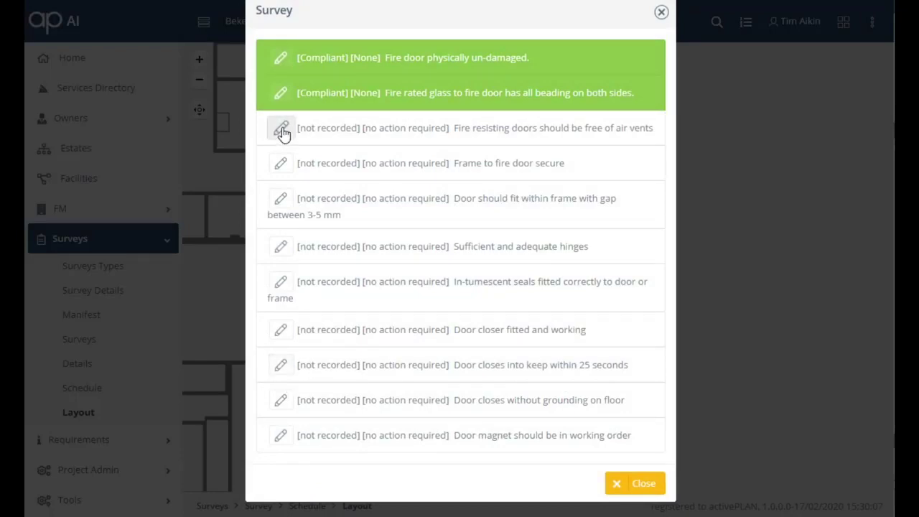
{"action": "left_click", "coordinate": [280, 129]}
{"action": "left_click", "coordinate": [587, 439]}
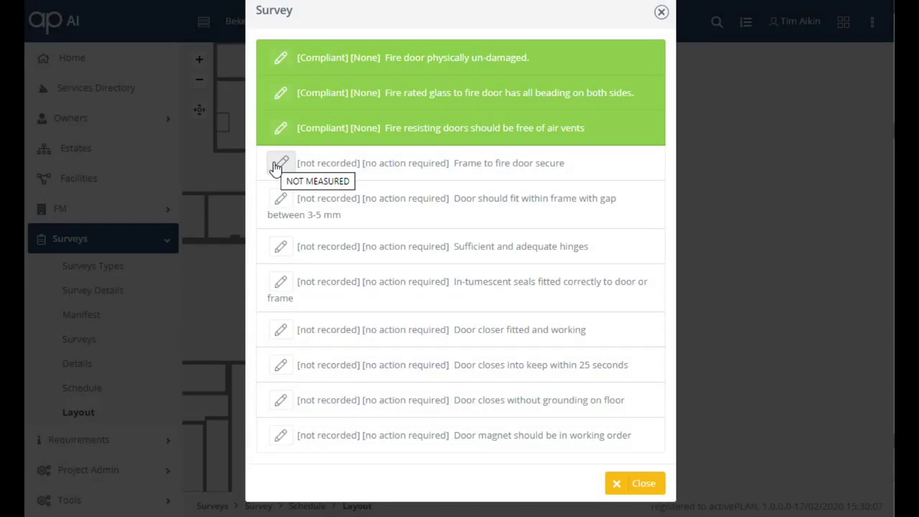
Step: Change the condition of the fire-rated glass beading measure to N/A and update it
{"action": "left_click", "coordinate": [280, 94]}
{"action": "left_click", "coordinate": [300, 100]}
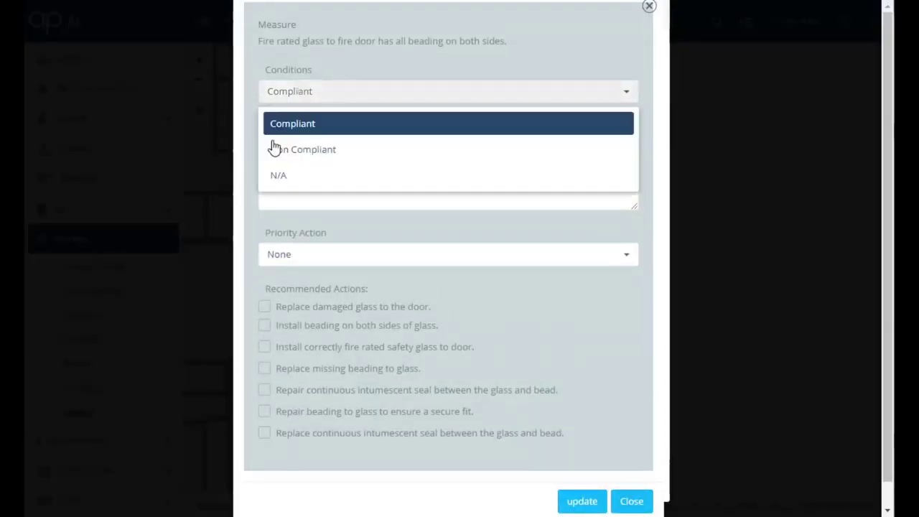
{"action": "left_click", "coordinate": [277, 175]}
{"action": "left_click", "coordinate": [581, 501]}
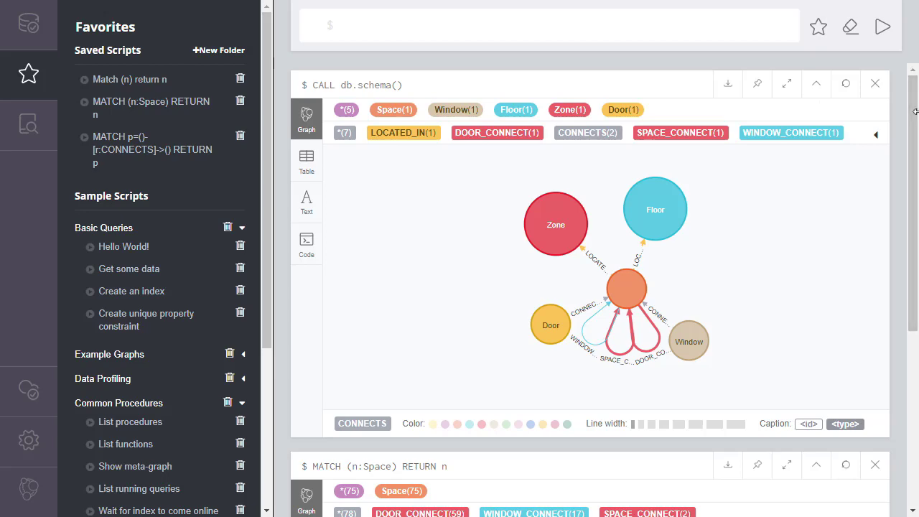
Step: Examine the database schema graph and the Space query graph, including the Balcony/Deck node and its window connections
{"action": "scroll", "coordinate": [913, 115], "scroll_direction": "down", "scroll_amount": 5}
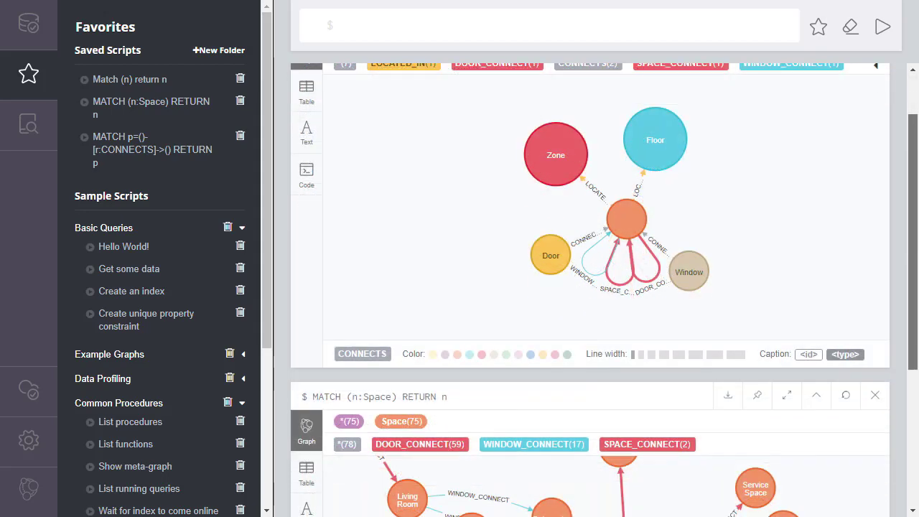
{"action": "scroll", "coordinate": [591, 287], "scroll_direction": "down", "scroll_amount": 3}
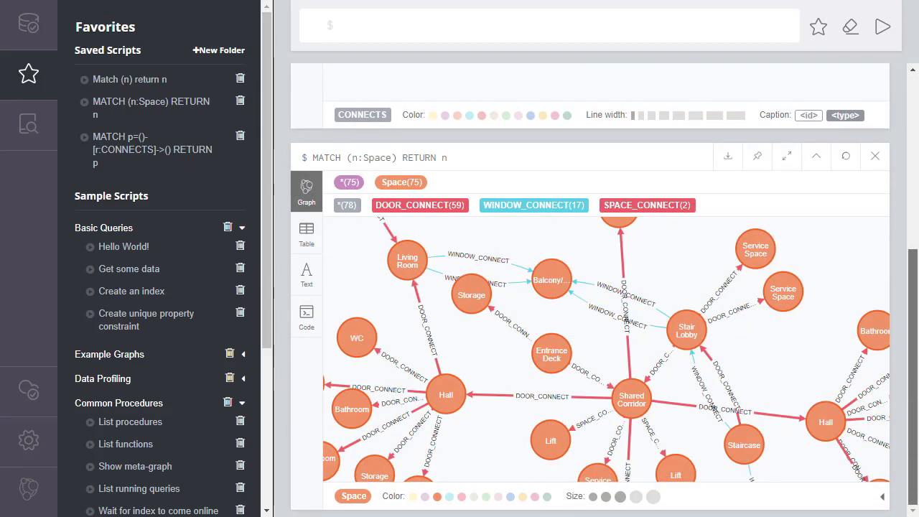
{"action": "mouse_move", "coordinate": [565, 291]}
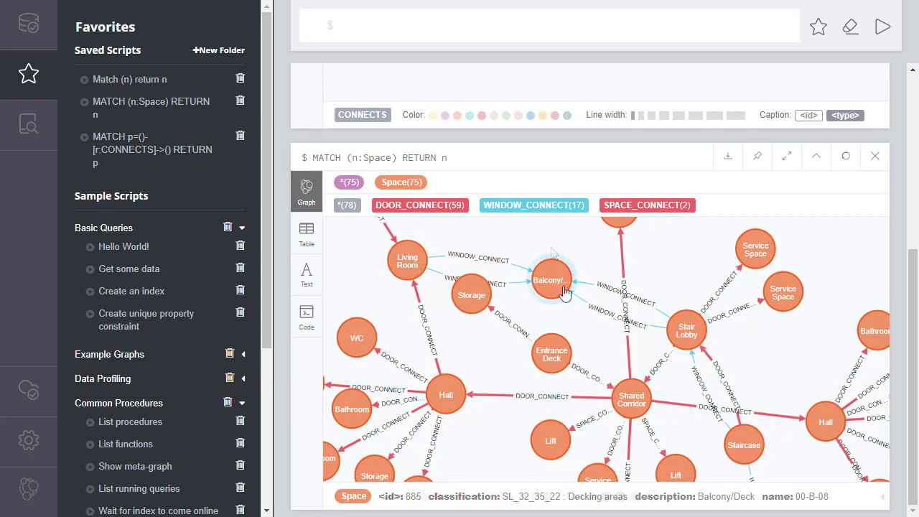
{"action": "scroll", "coordinate": [646, 313], "scroll_direction": "up", "scroll_amount": 5}
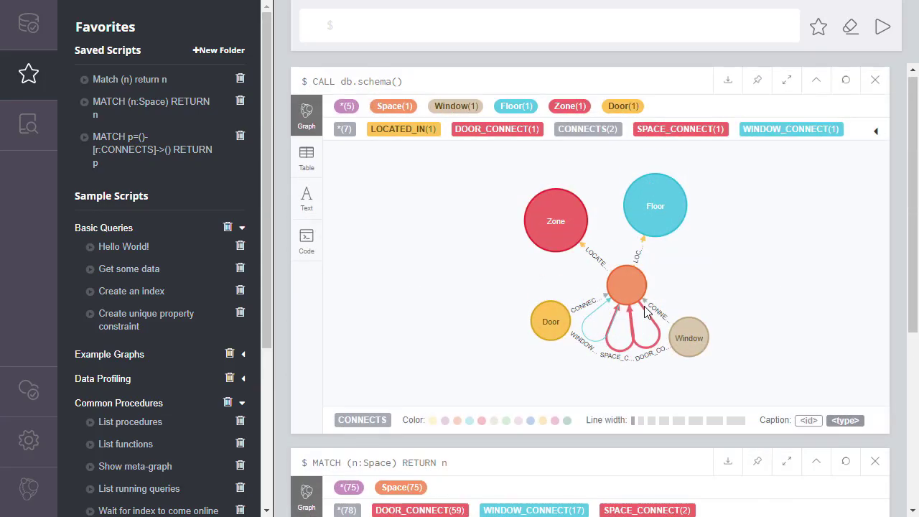
{"action": "scroll", "coordinate": [646, 313], "scroll_direction": "down", "scroll_amount": 5}
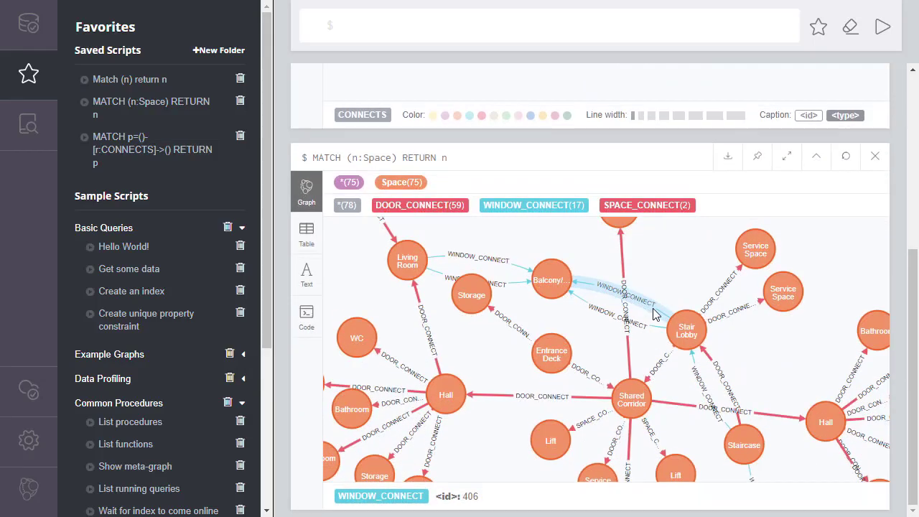
{"action": "scroll", "coordinate": [455, 70], "scroll_direction": "up", "scroll_amount": 5}
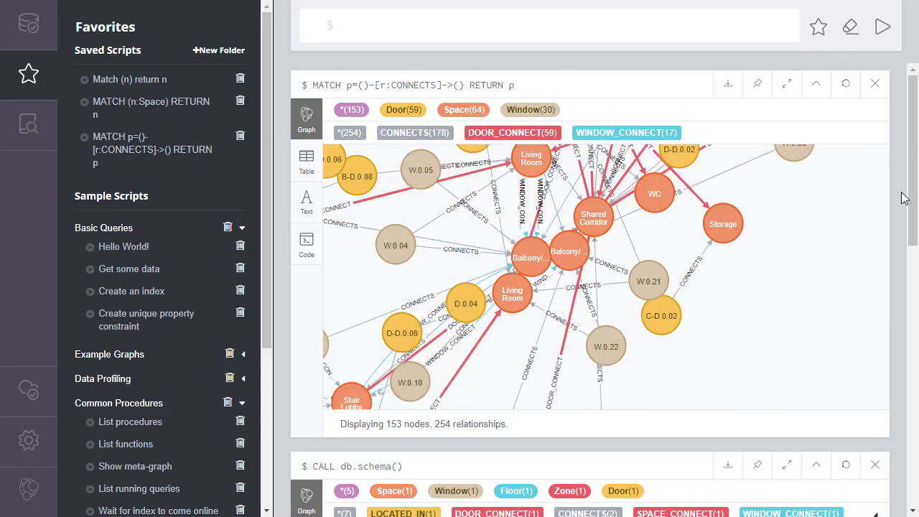
Step: Rerun the query MATCH p=()-[r:CONNECTS]->() RETURN p and display its graph full screen at a wider zoom
{"action": "left_click", "coordinate": [848, 85]}
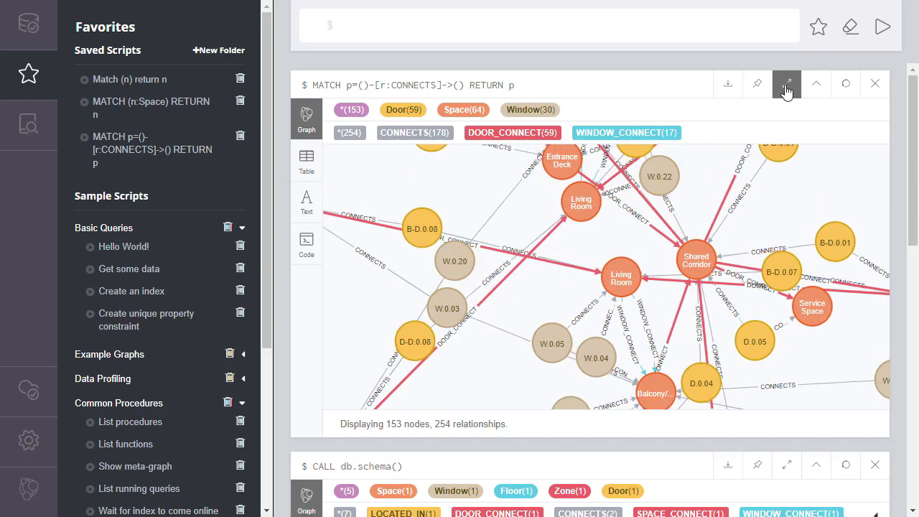
{"action": "left_click", "coordinate": [787, 85]}
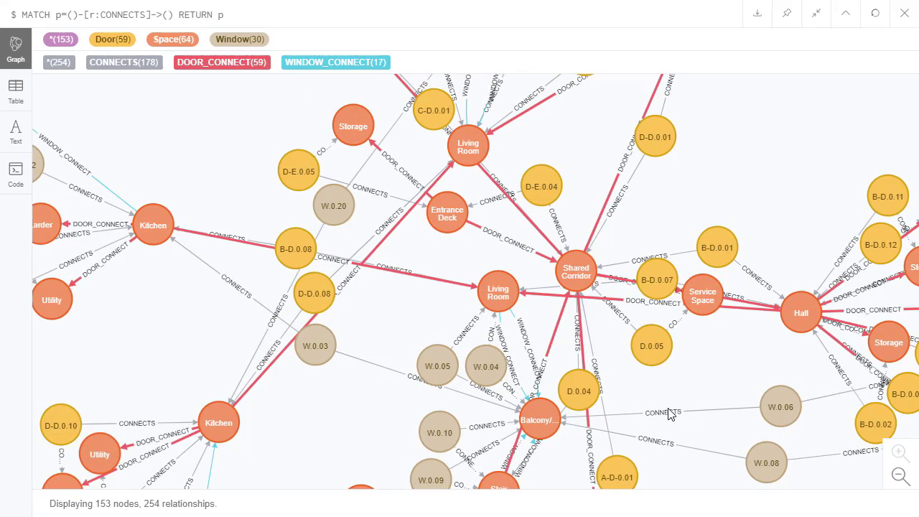
{"action": "left_click", "coordinate": [899, 478]}
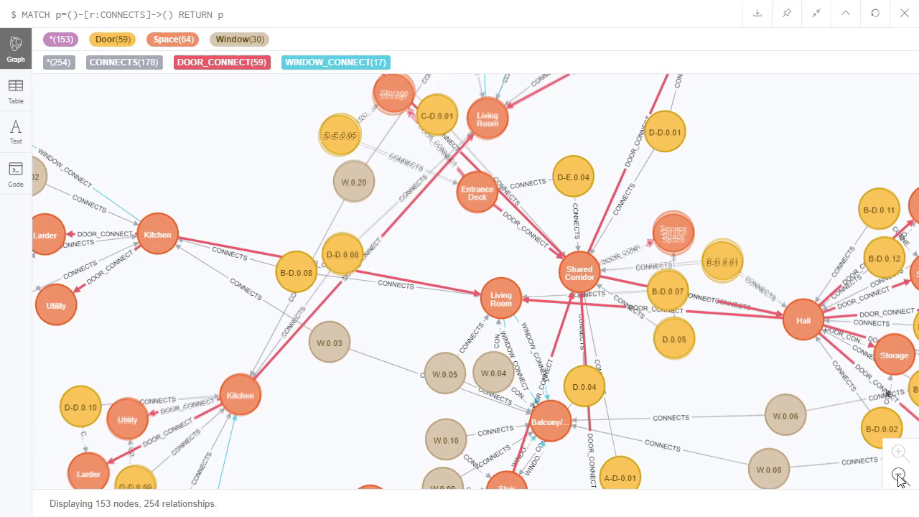
{"action": "left_click", "coordinate": [899, 478]}
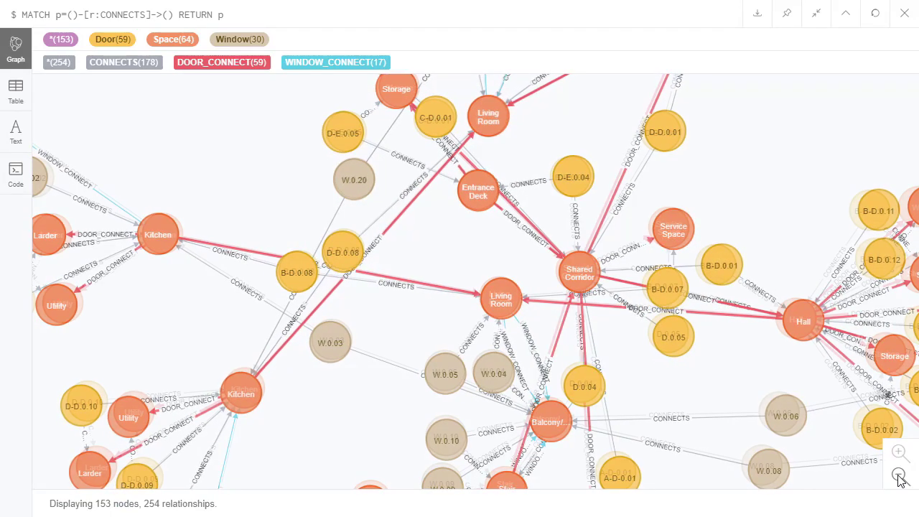
{"action": "left_click", "coordinate": [898, 476]}
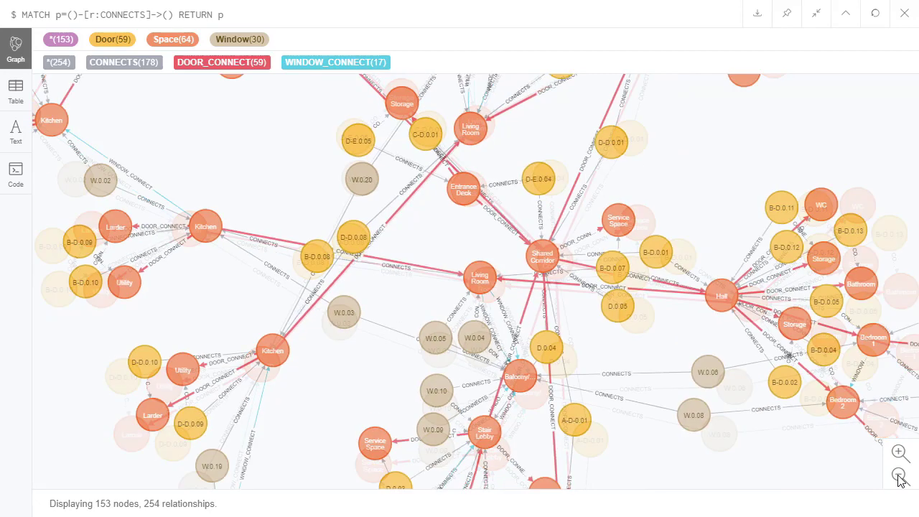